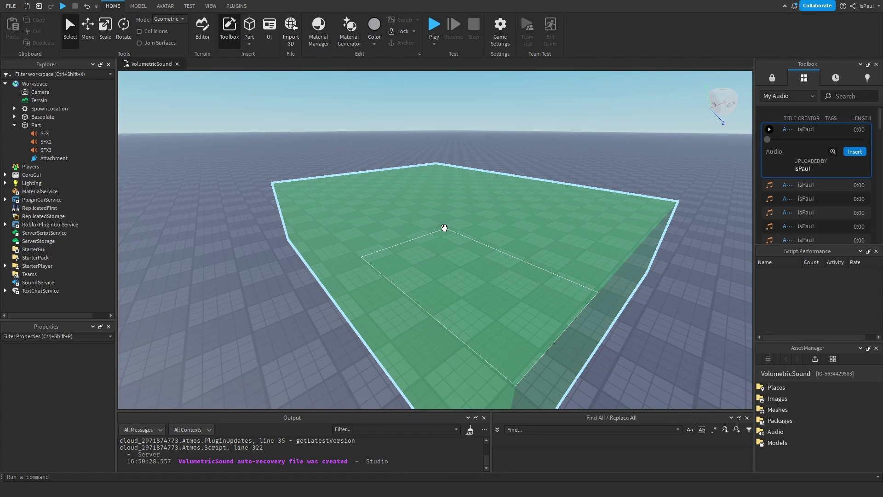
Focus the view on the green part's Attachment and examine its position within the part.
double_click(48, 160)
scroll(457, 256, down, 8)
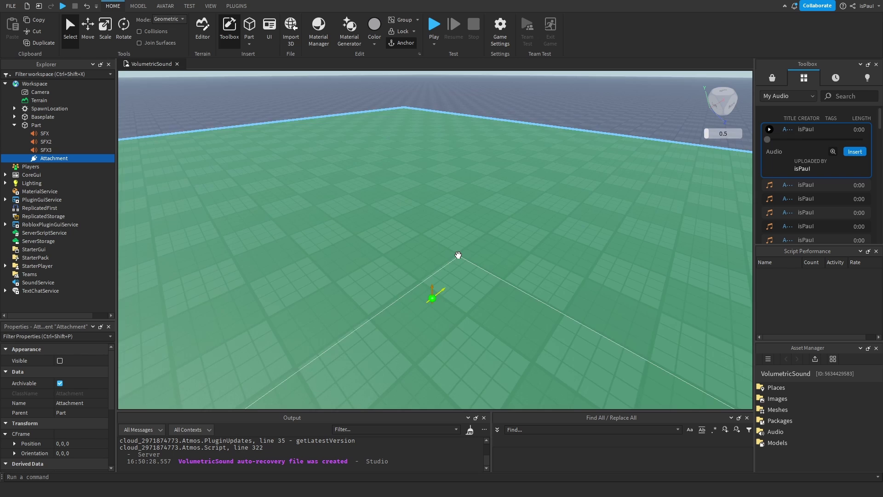
right_drag(408, 240, 408, 230)
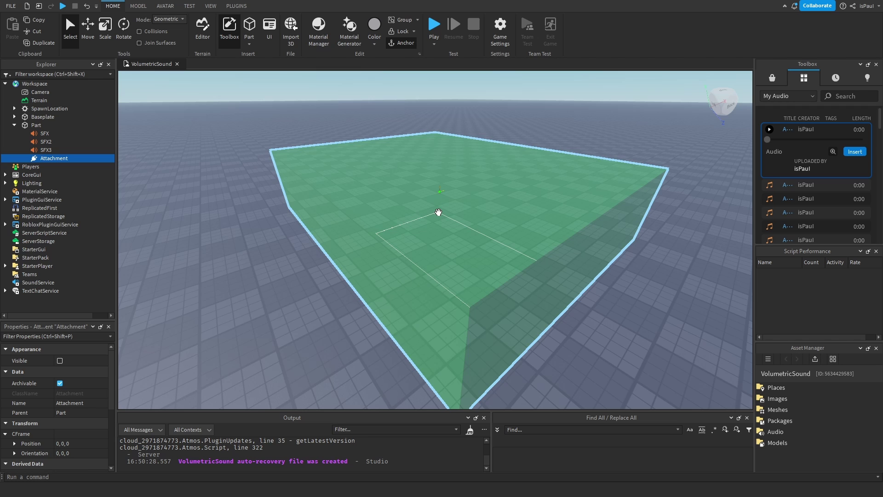
right_drag(318, 280, 318, 269)
click(308, 303)
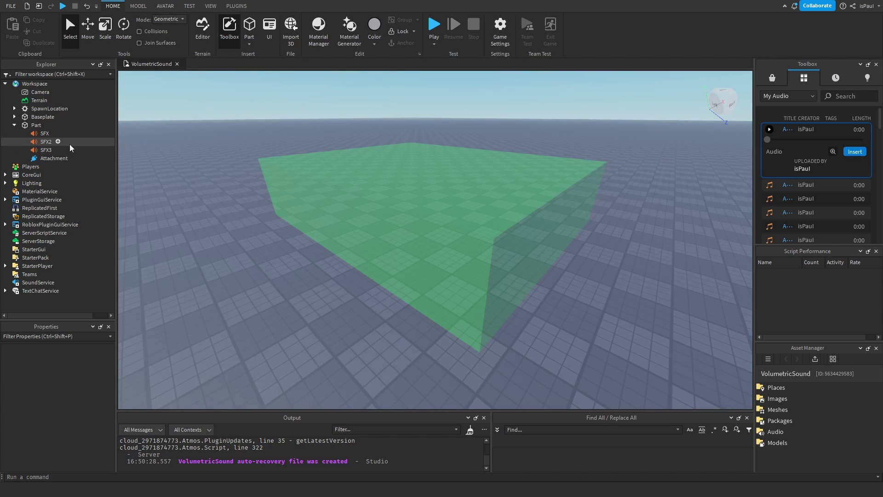
Review the SFX2 sound's asset, roll-off and playback properties, then collapse the Part's contents.
click(70, 143)
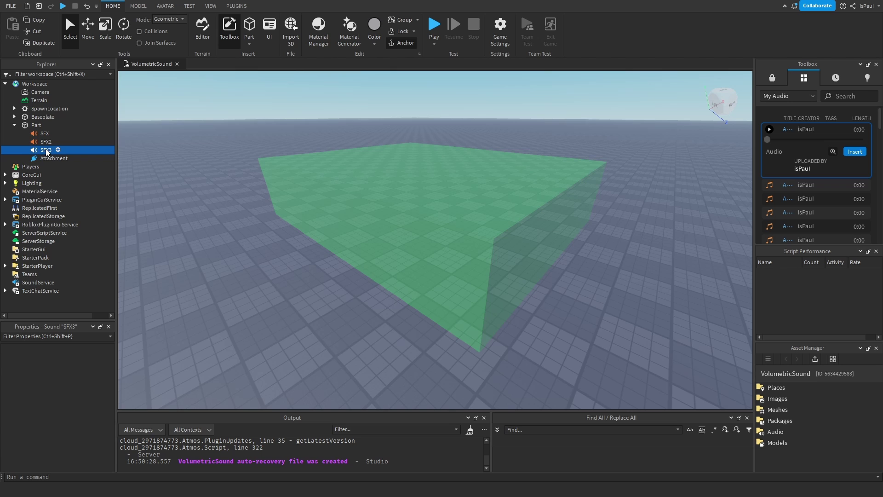
drag(755, 209, 651, 210)
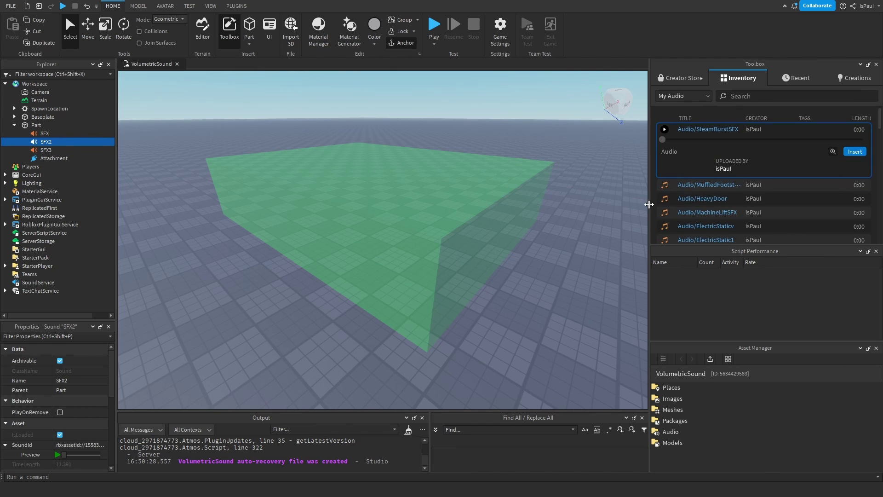
drag(648, 205, 721, 211)
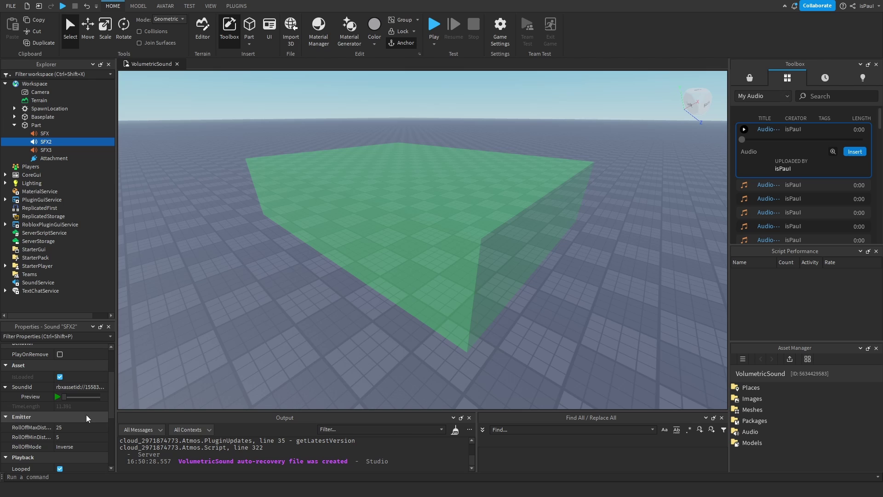
scroll(77, 400, down, 2)
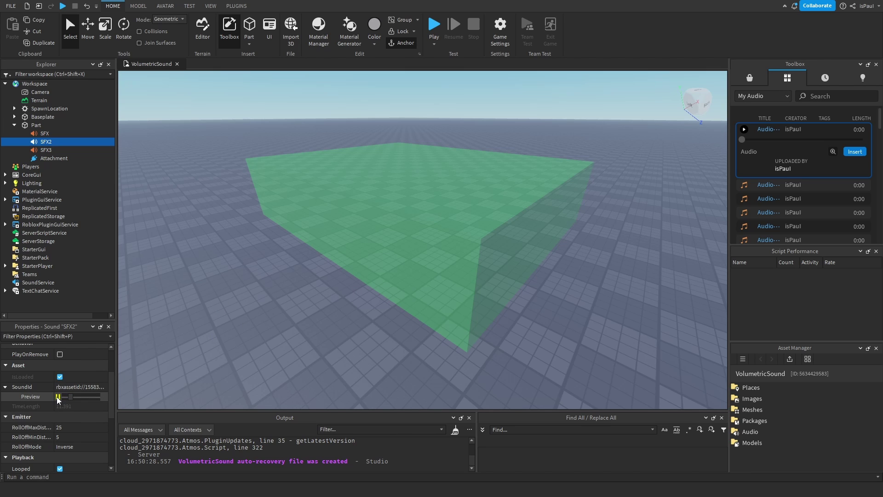
scroll(51, 402, down, 1)
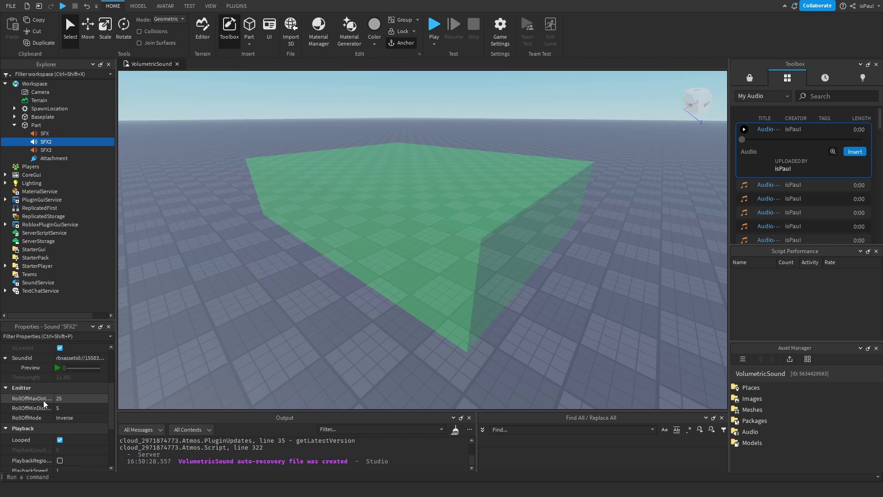
scroll(60, 425, down, 2)
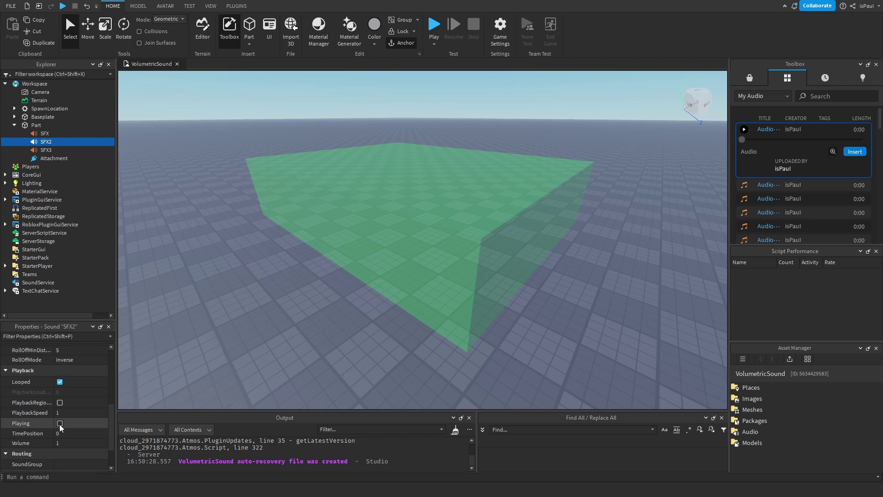
click(15, 126)
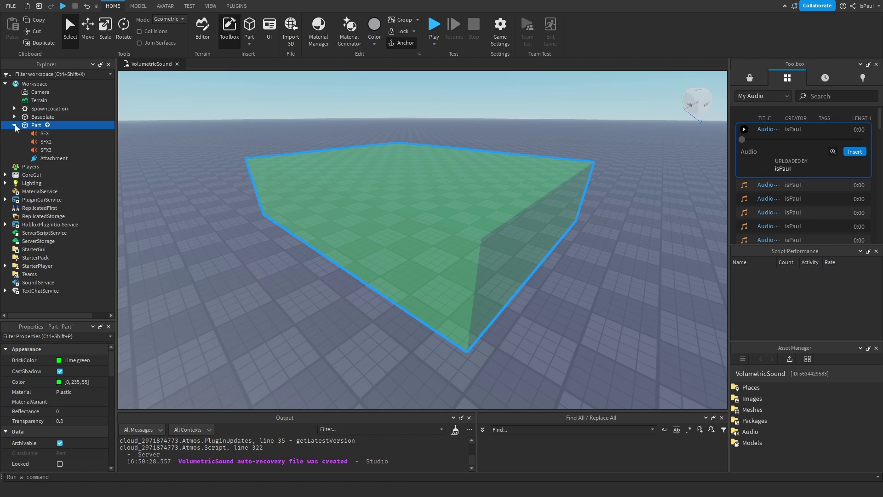
click(14, 126)
click(325, 277)
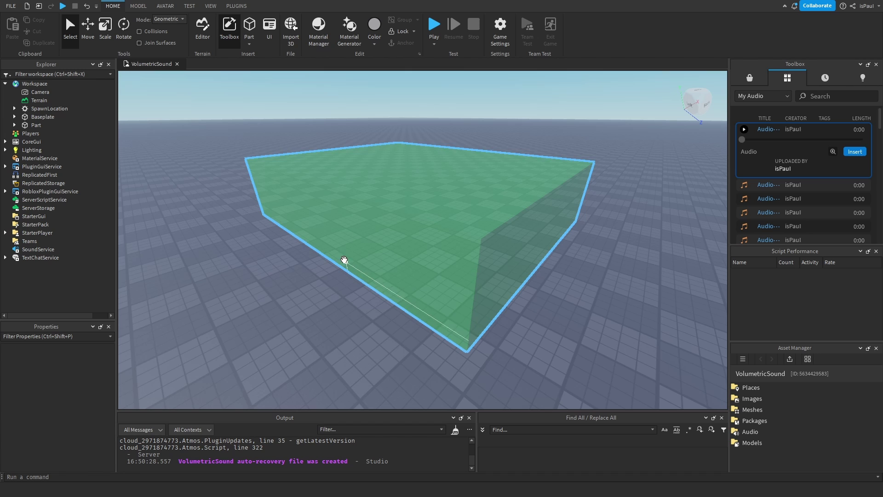
Start a playtest and walk the avatar along the green part's edge to listen to its sound.
click(433, 29)
key(F5)
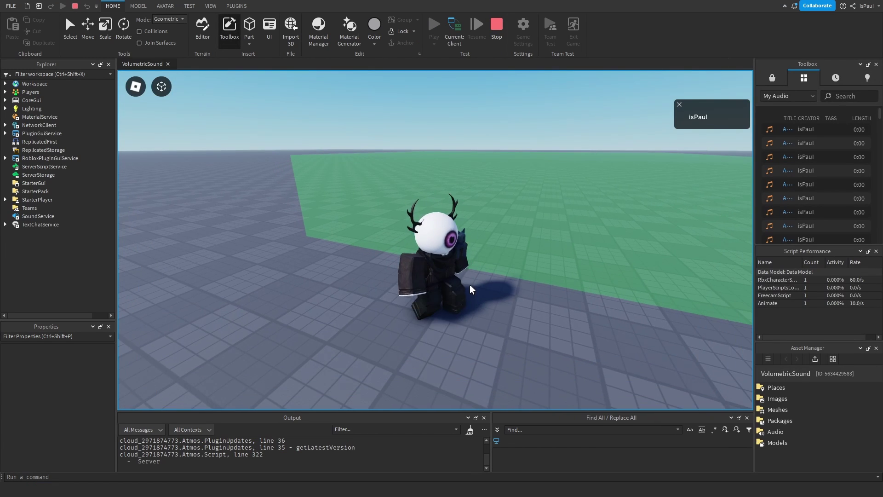
key(w)
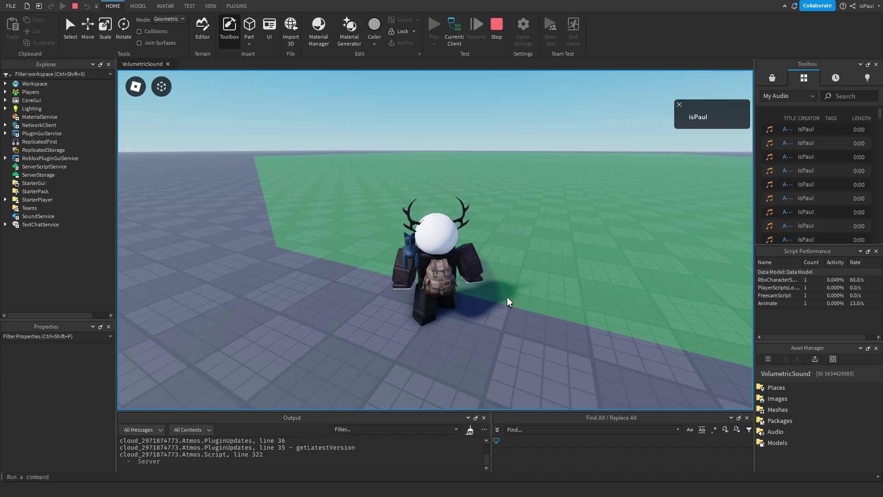
right_drag(508, 298, 507, 298)
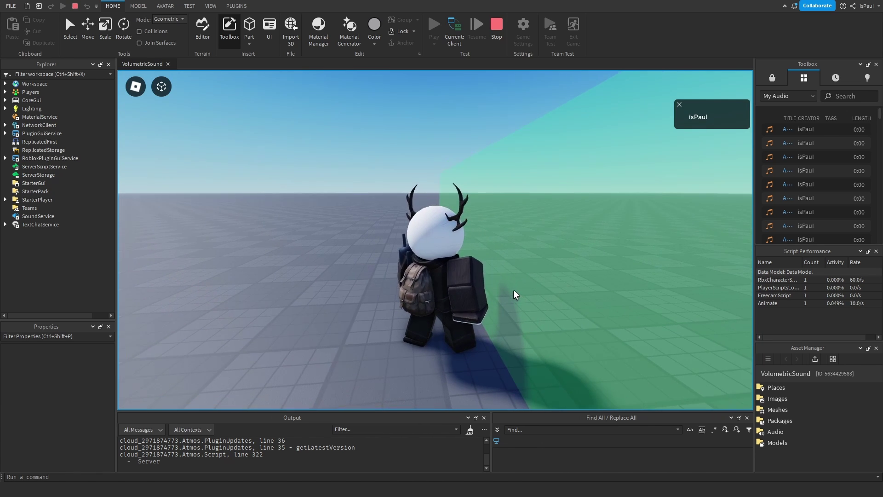
right_drag(515, 294, 458, 216)
scroll(458, 215, down, 2)
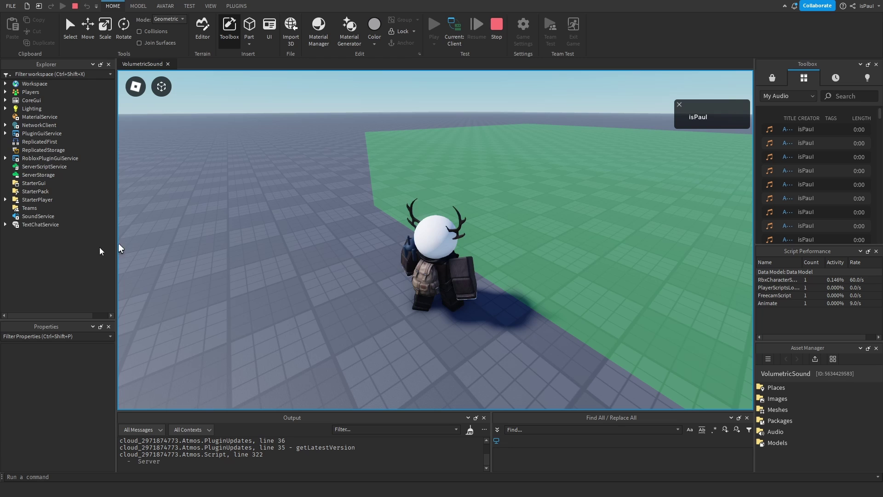
Set SoundService's VolumetricAudio property to Enabled during the playtest.
click(37, 218)
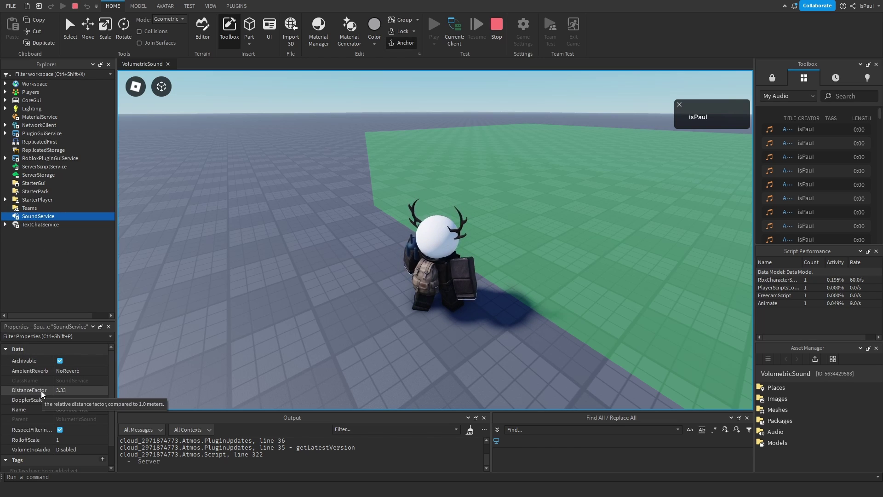
scroll(45, 396, down, 2)
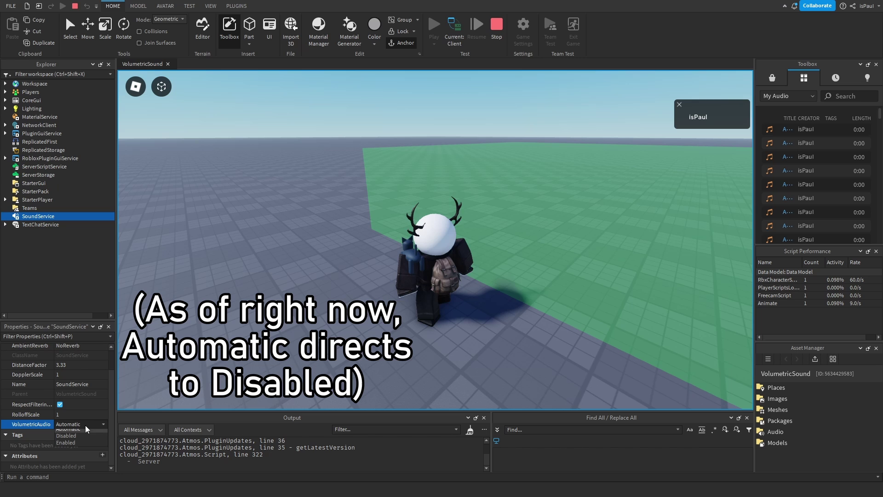
click(69, 446)
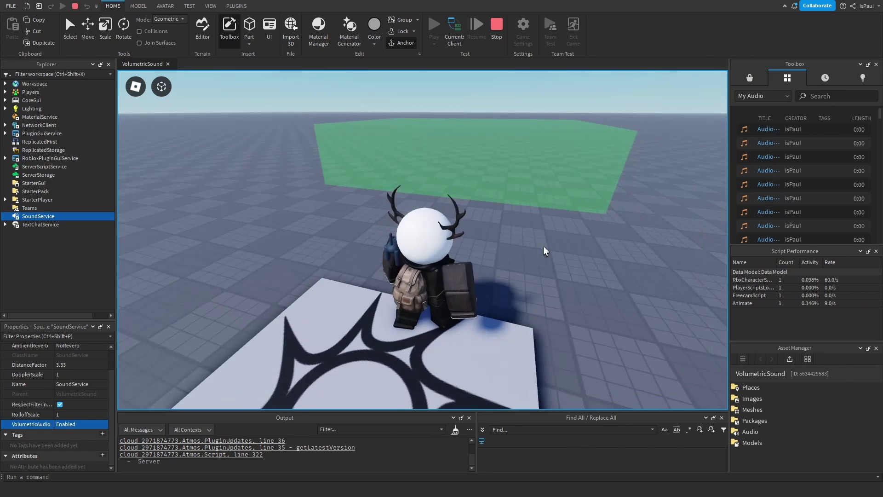
Move around the green part in first person to hear the volumetric sound from different directions.
scroll(544, 247, up, 3)
scroll(544, 247, down, 3)
scroll(465, 240, up, 3)
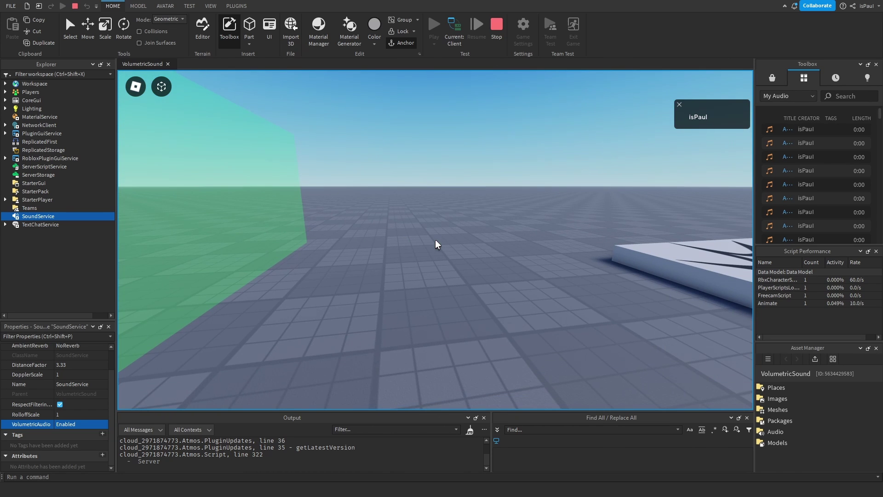
key(d)
mouse_move(438, 244)
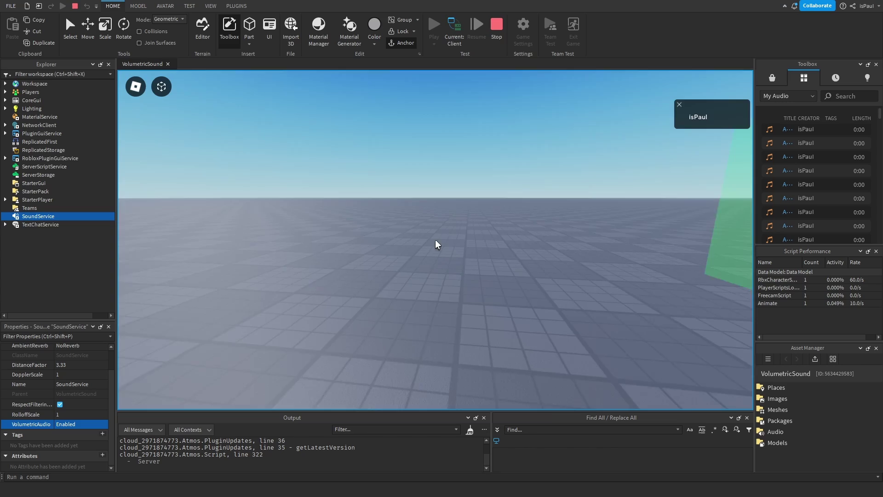
scroll(437, 245, down, 5)
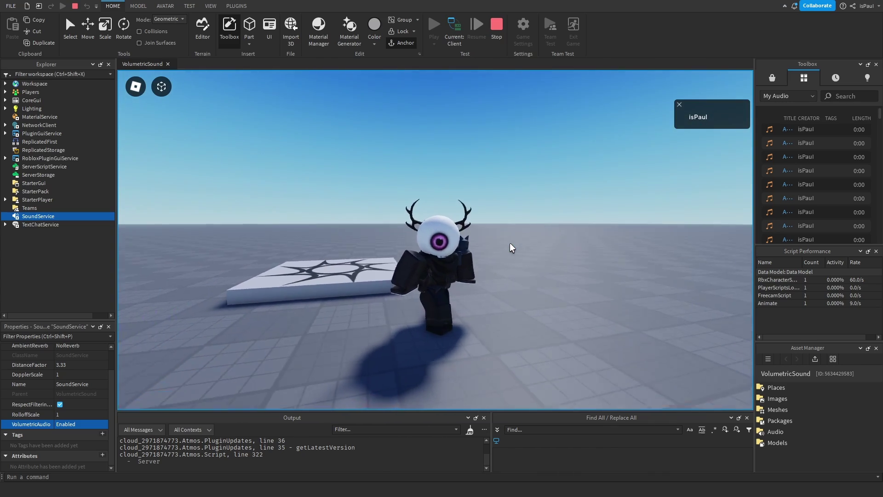
right_drag(513, 248, 511, 246)
scroll(511, 246, up, 5)
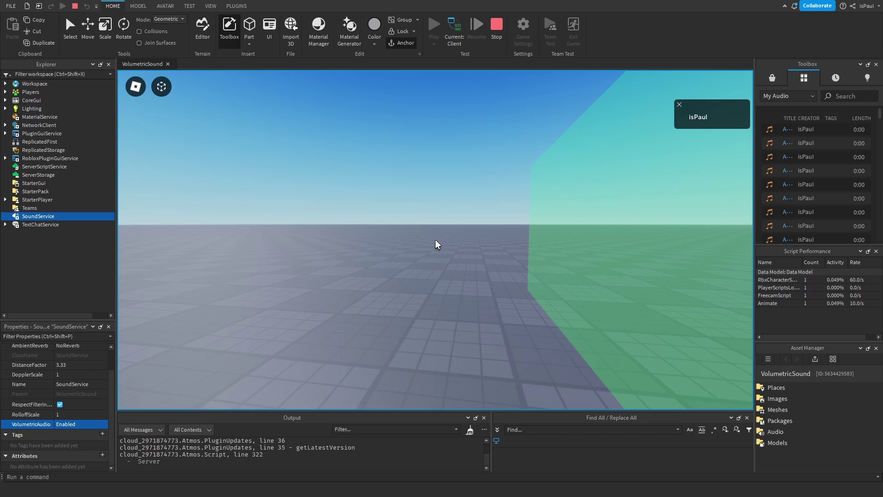
key(w)
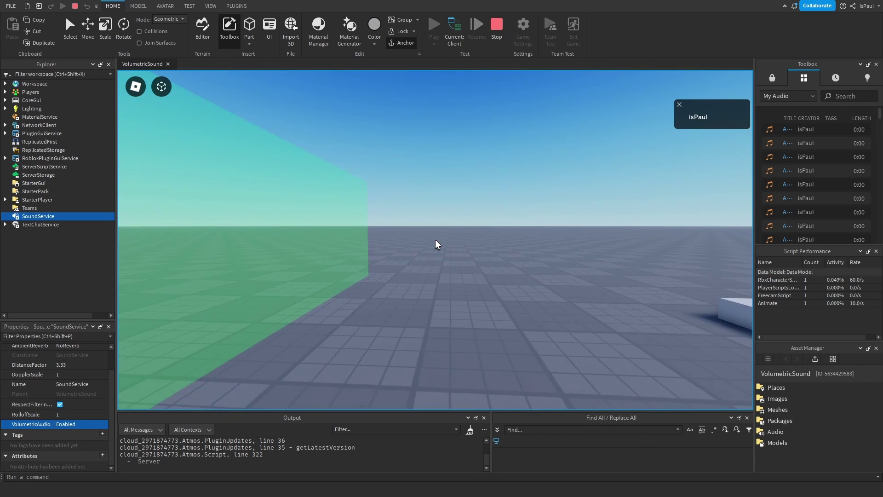
key(d)
key(a)
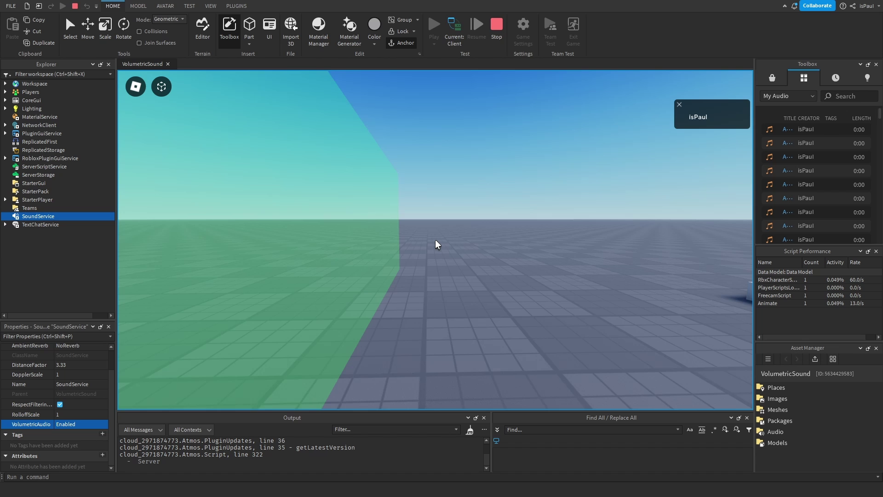
right_drag(437, 243, 437, 244)
key(w)
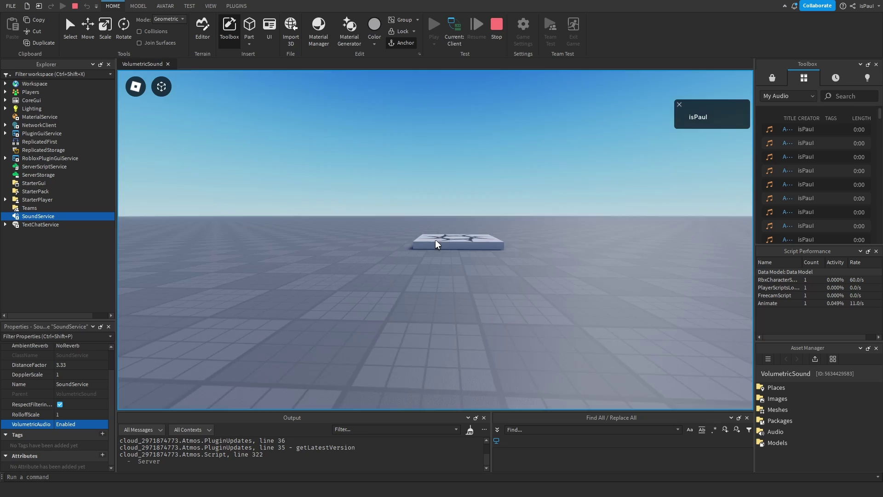
Run the avatar inside the green part and across its boundary in third person to compare the sound.
scroll(436, 244, down, 3)
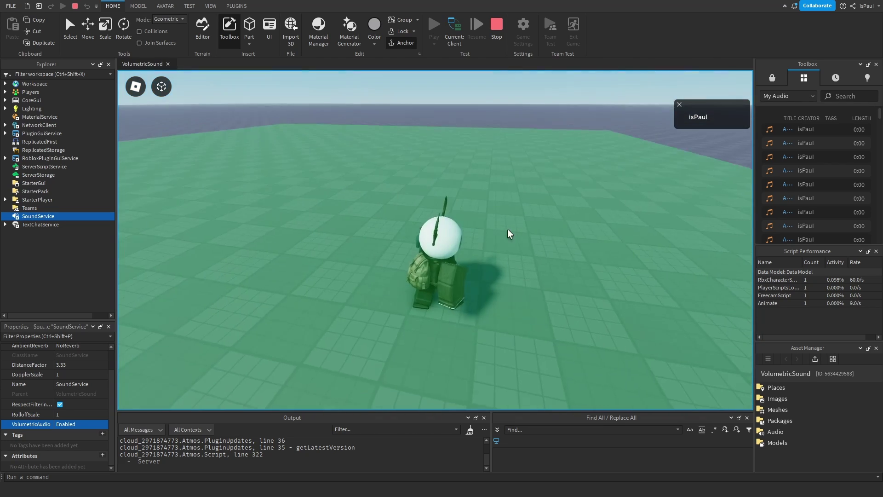
key(s)
right_drag(421, 218, 432, 204)
key(d)
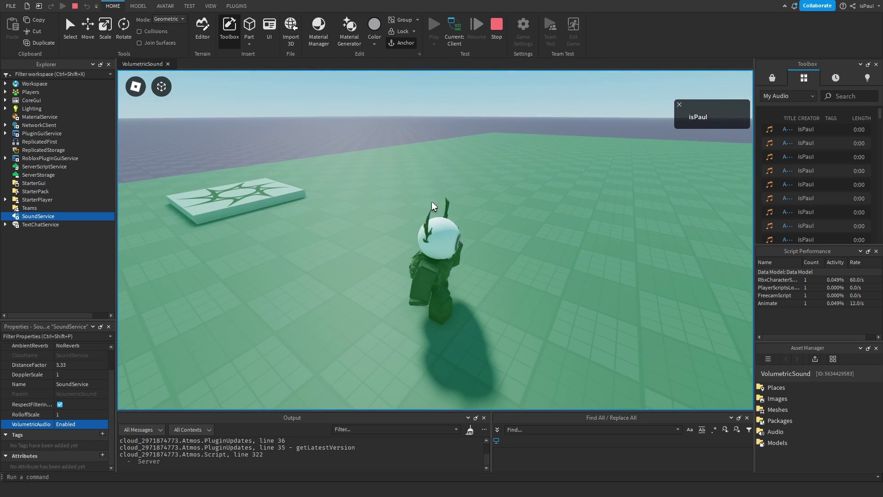
key(s)
right_drag(479, 225, 479, 226)
key(a)
key(w)
key(a)
key(s)
key(w)
key(a)
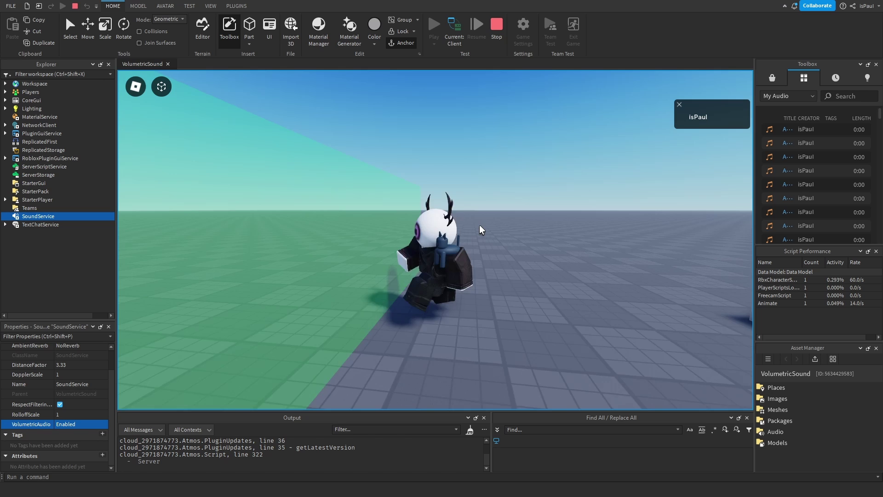
Set SoundService's VolumetricAudio property to Enabled in edit mode.
click(85, 425)
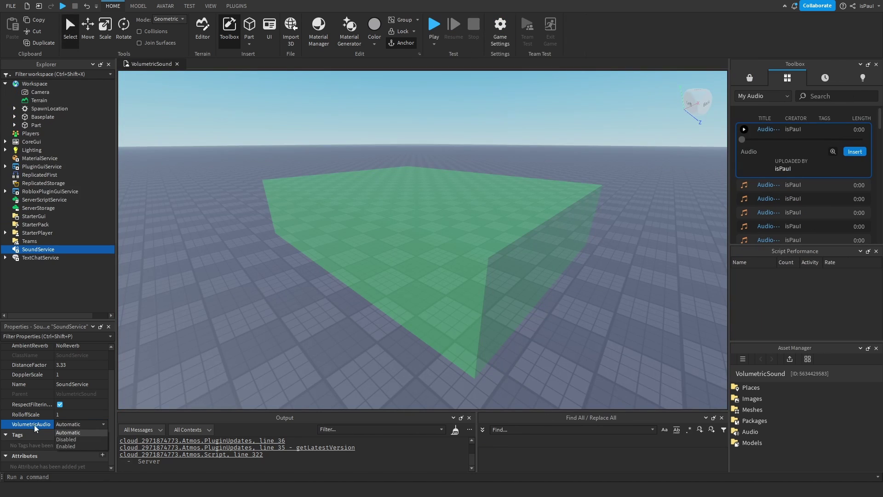
click(67, 447)
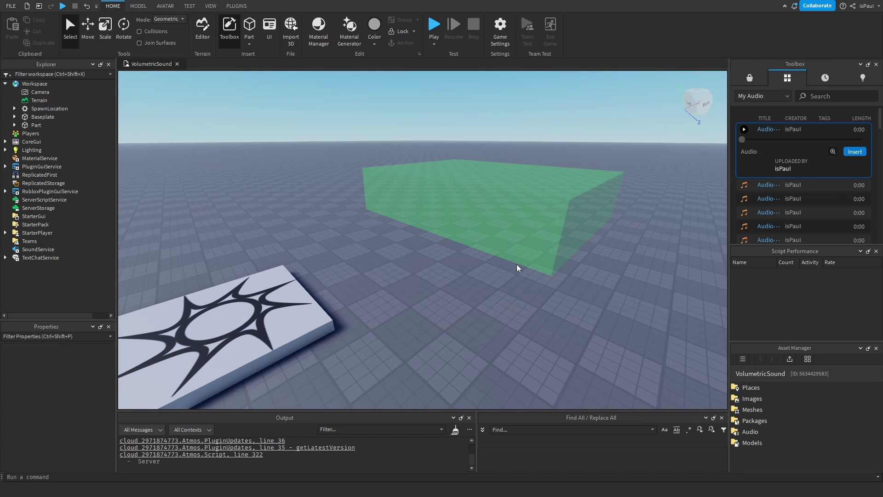
Select the green part, show its child sounds, and view SoundService's properties.
right_drag(517, 265, 481, 250)
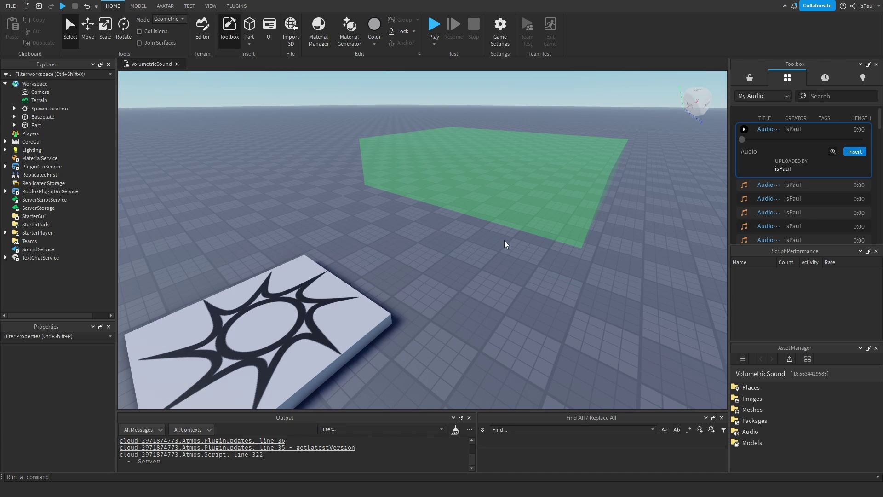
click(509, 223)
click(488, 268)
right_drag(505, 245, 512, 226)
click(465, 212)
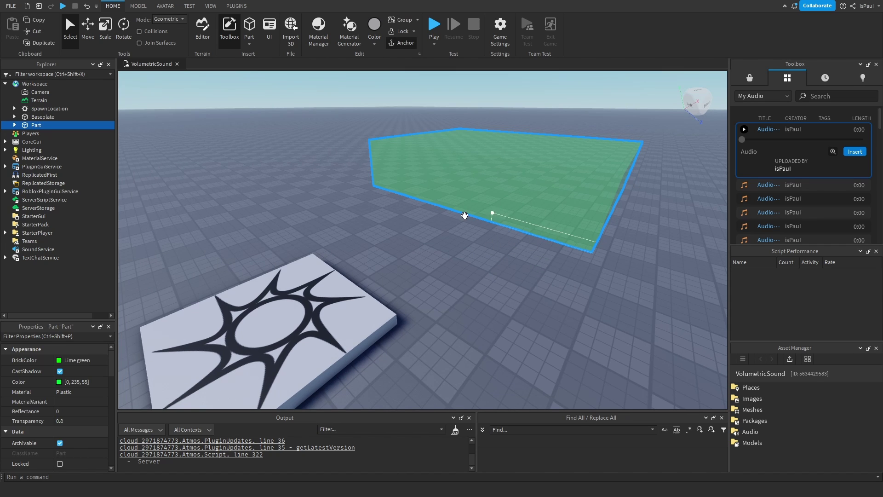
click(29, 249)
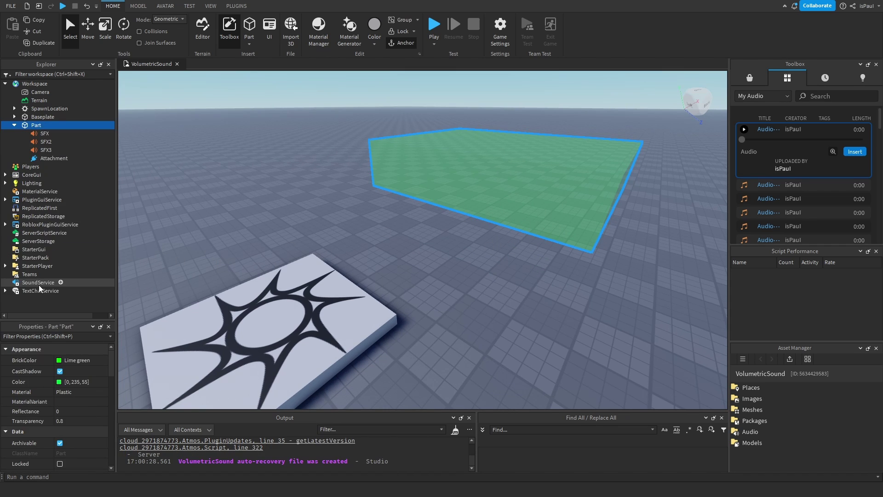
click(33, 283)
scroll(82, 420, down, 2)
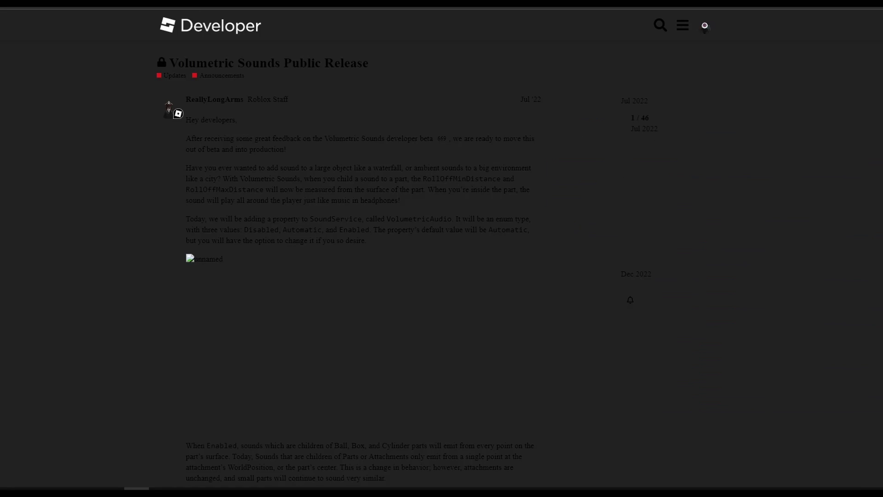
Switch to the Roblox Developer forum and read the "Volumetric Sounds Public Release" post about the VolumetricAudio property.
scroll(141, 143, down, 2)
scroll(141, 145, up, 2)
scroll(317, 168, down, 3)
scroll(276, 193, up, 3)
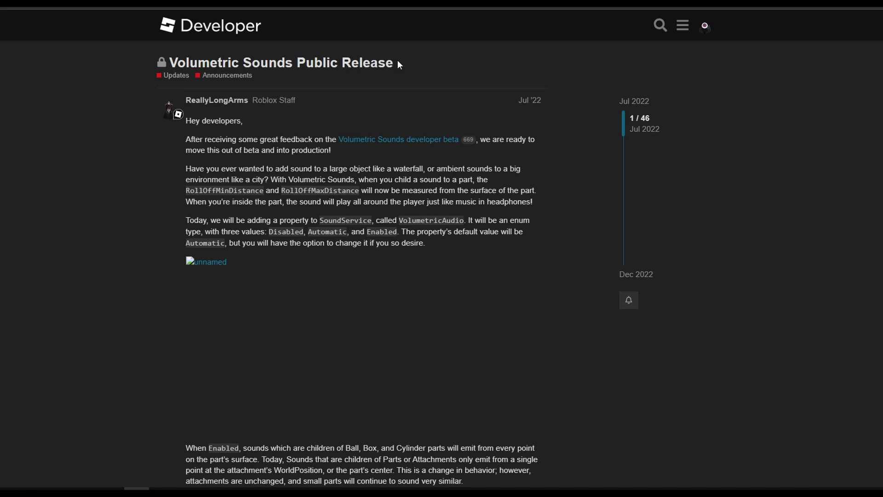
Read the forum post "The Volumetric Sounds Beta is Here" and the rollout phases in "Volumetric Sounds Public Release".
drag(399, 65, 316, 85)
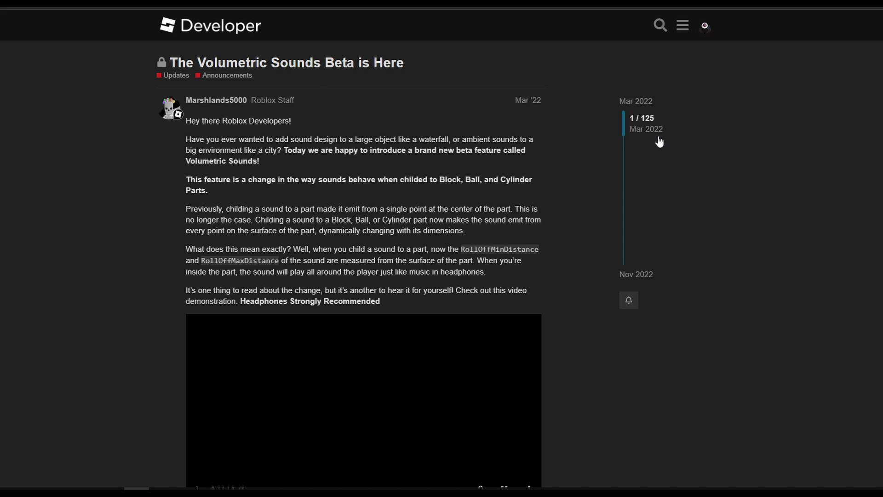
scroll(659, 143, down, 5)
scroll(659, 144, down, 5)
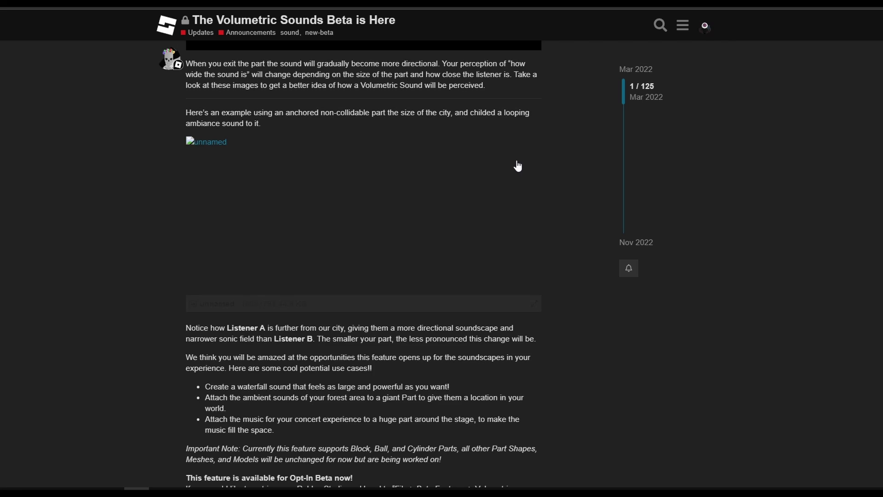
scroll(551, 221, up, 10)
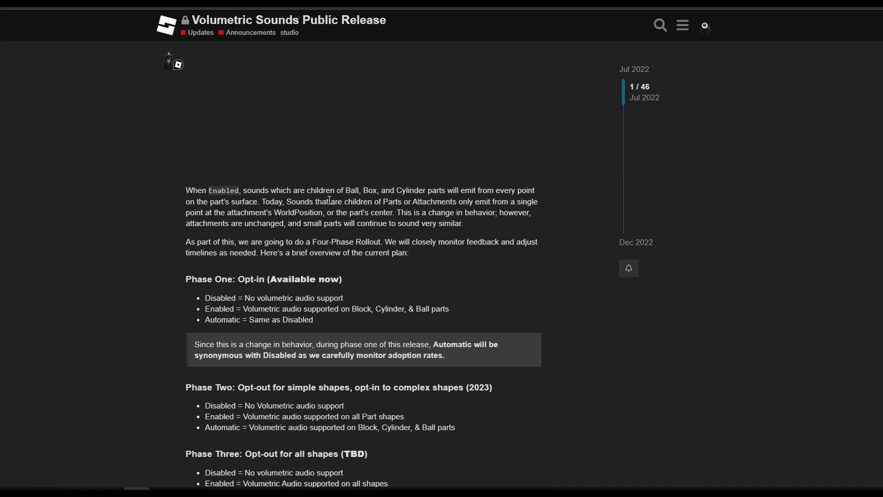
scroll(315, 195, down, 8)
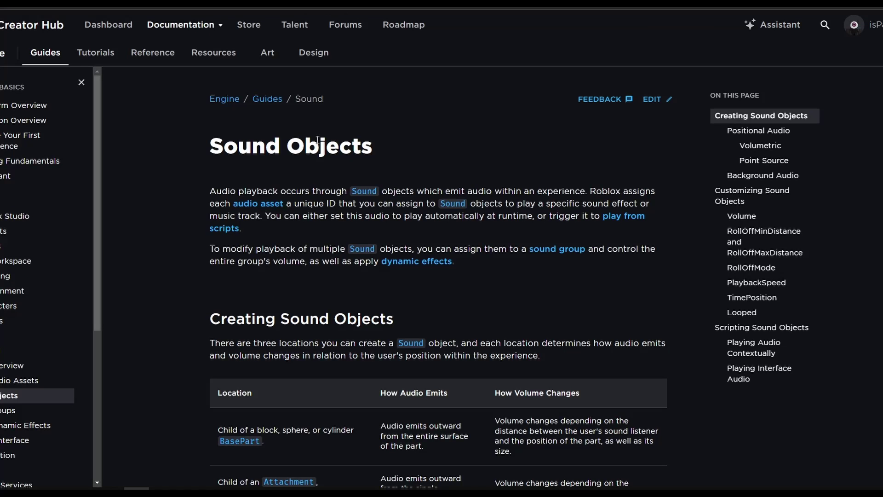
Switch to the Creator Hub "Sound Objects" guide and read how positional and volumetric audio behave, including the city example.
scroll(393, 156, down, 10)
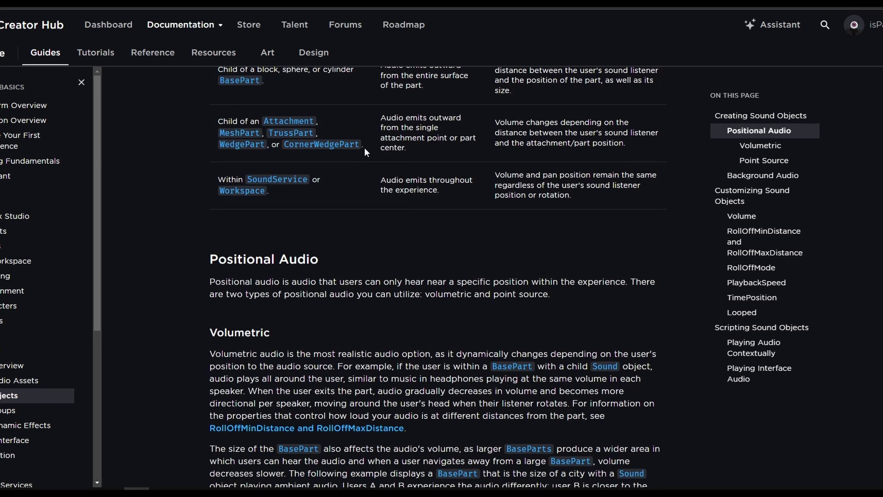
scroll(351, 157, down, 6)
scroll(301, 182, up, 7)
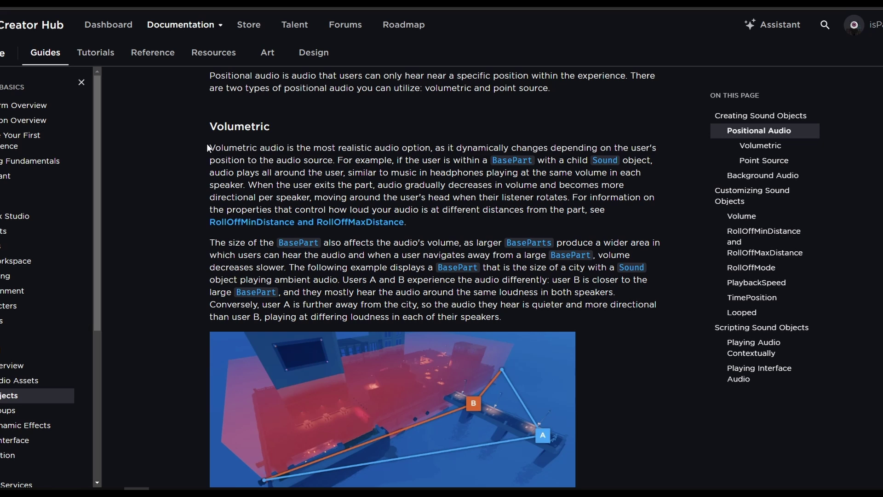
scroll(266, 156, up, 10)
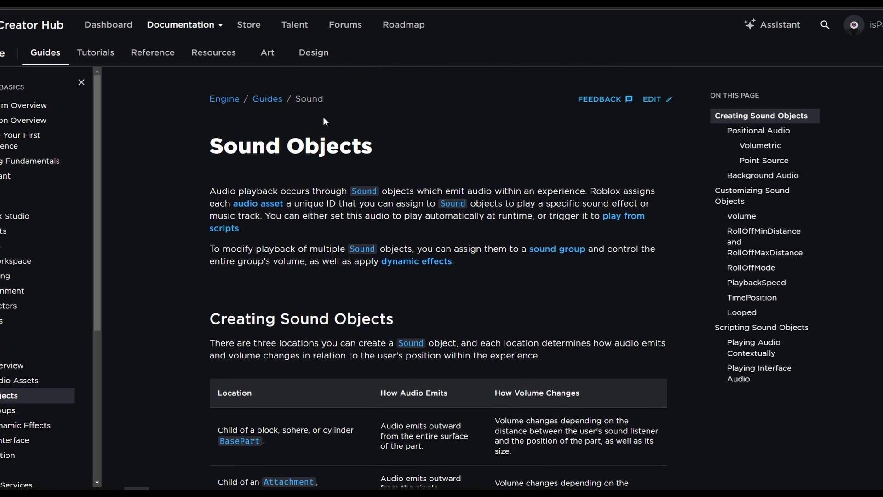
scroll(261, 112, down, 12)
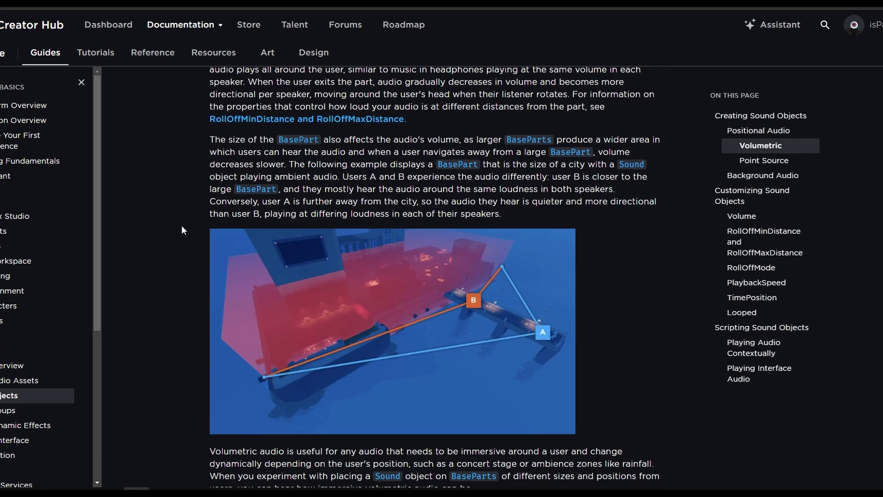
scroll(197, 205, down, 1)
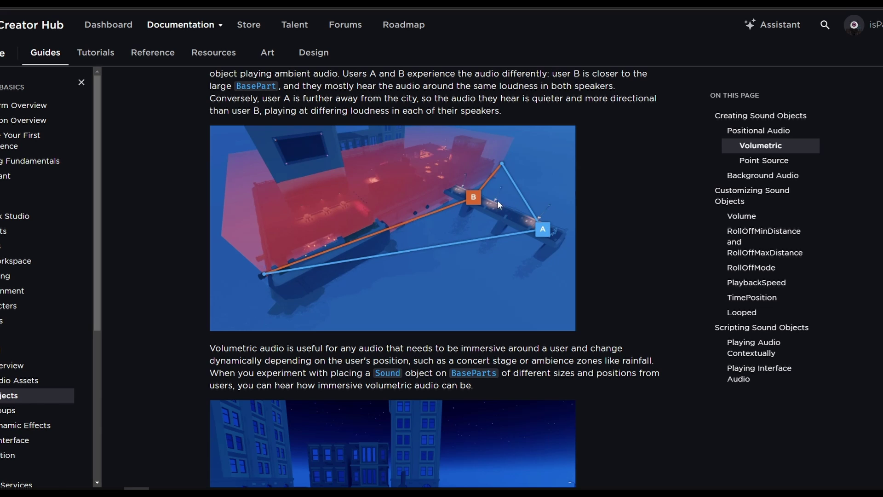
scroll(205, 205, up, 5)
scroll(222, 159, down, 2)
Read the guide's instructions for creating a volumetric Sound object and play the example city video.
scroll(203, 146, down, 15)
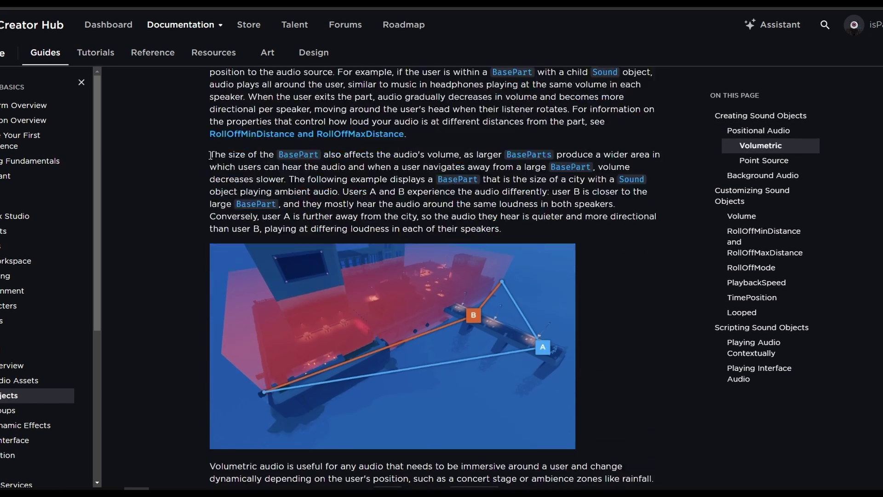
scroll(382, 147, up, 1)
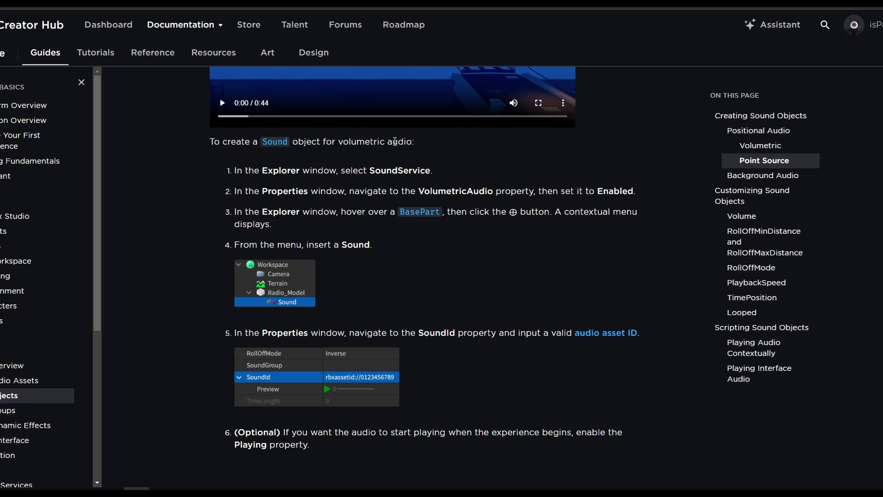
scroll(377, 230, down, 1)
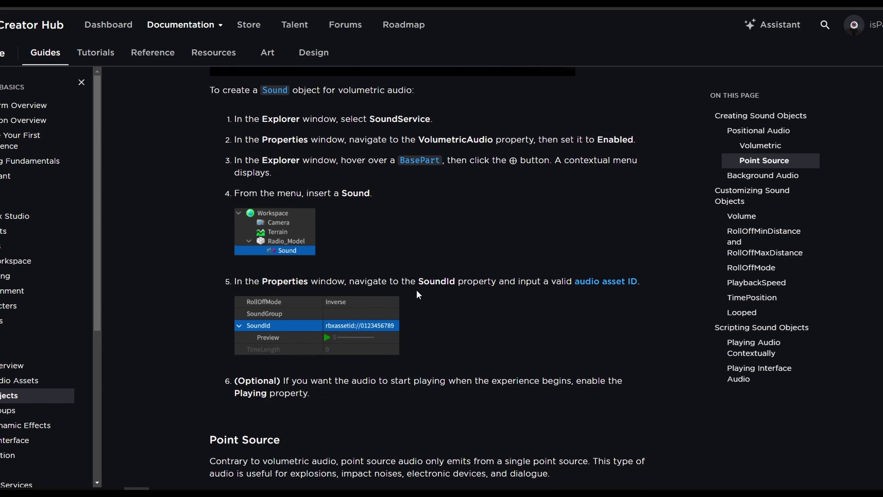
scroll(416, 297, up, 7)
scroll(274, 352, down, 1)
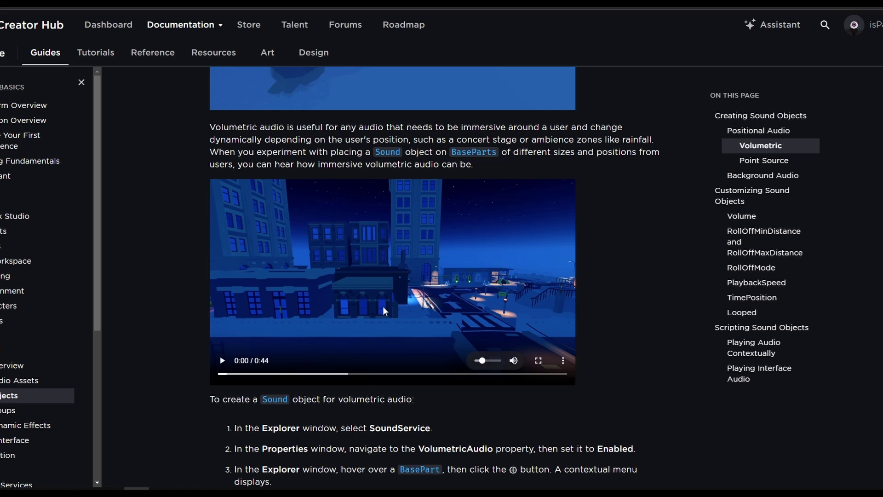
click(222, 362)
mouse_move(514, 362)
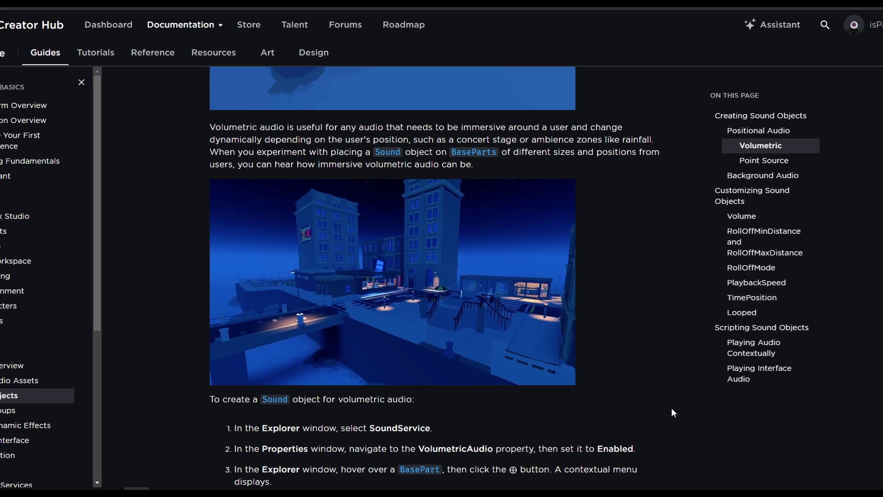
Go to the guide's RollOffMinDistance and RollOffMaxDistance section and examine the BasePart and Attachment diagrams.
scroll(672, 408, up, 8)
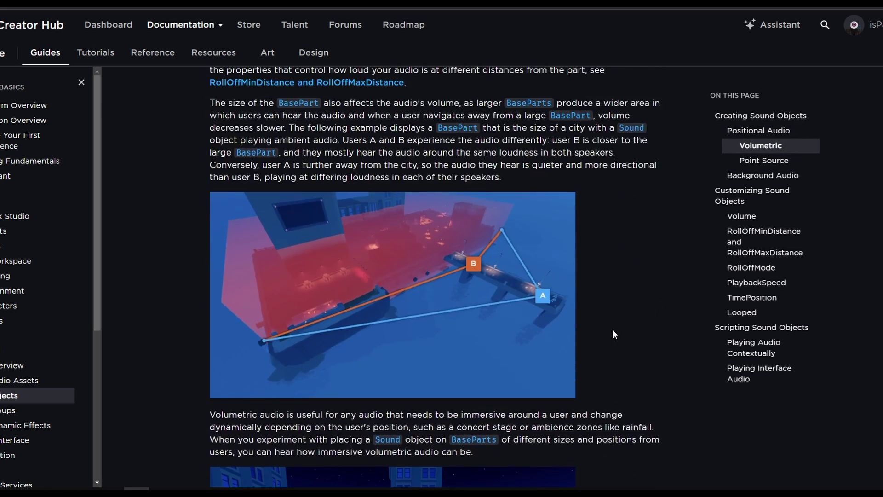
drag(599, 185, 294, 208)
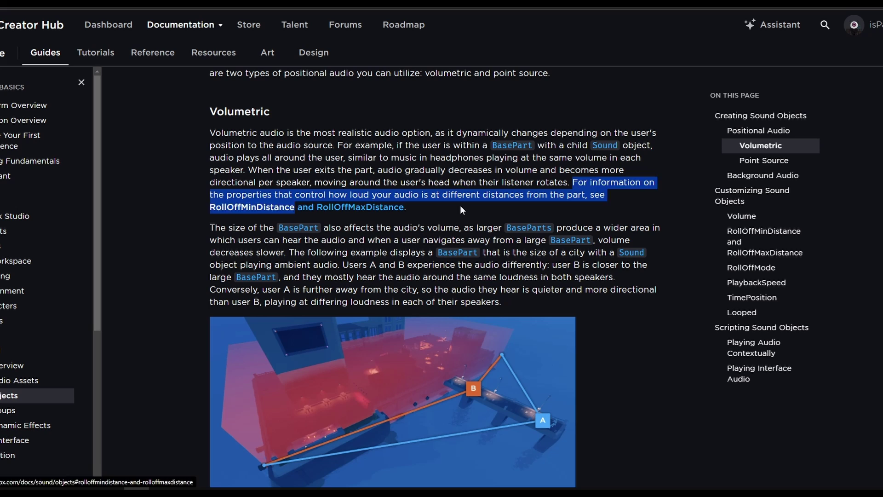
click(389, 193)
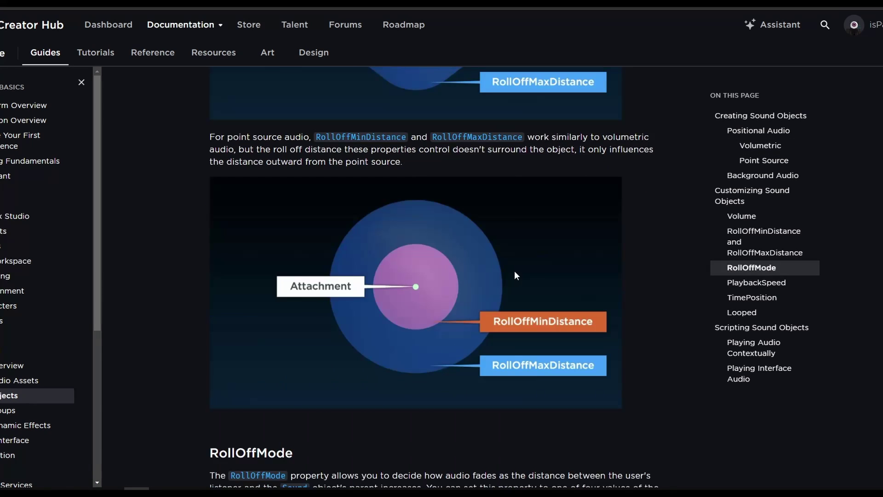
scroll(482, 287, up, 1)
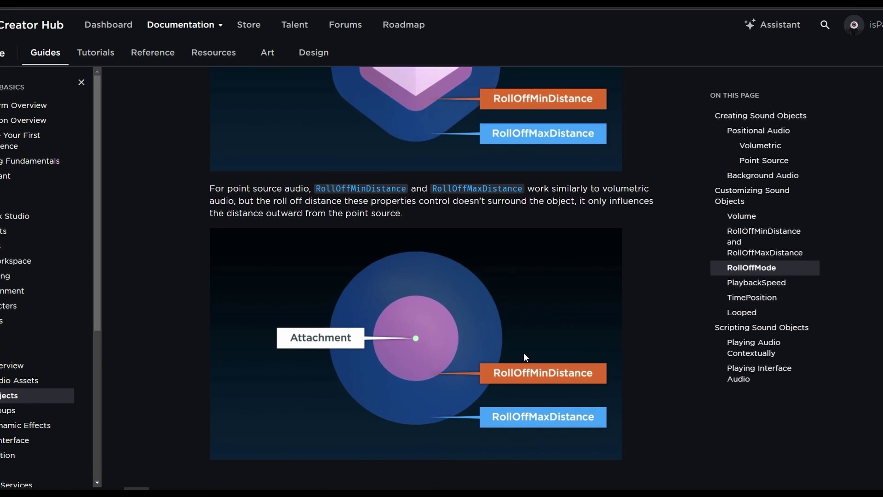
scroll(524, 352, up, 5)
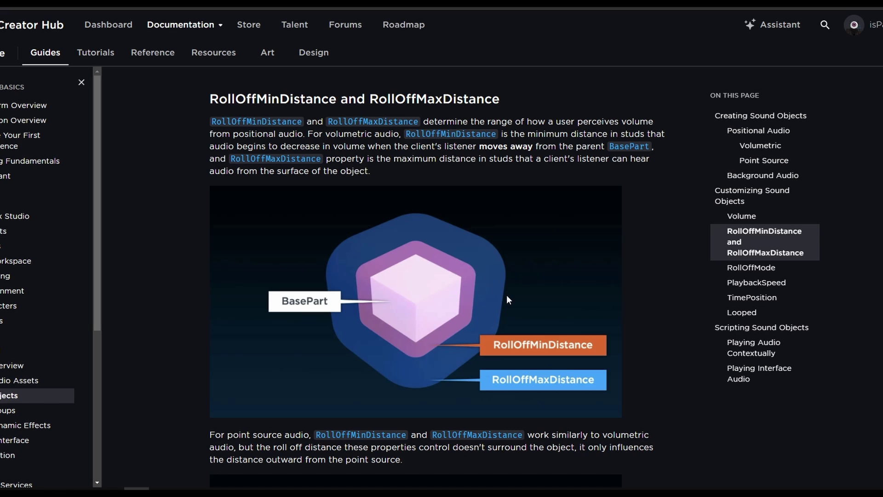
scroll(486, 270, down, 1)
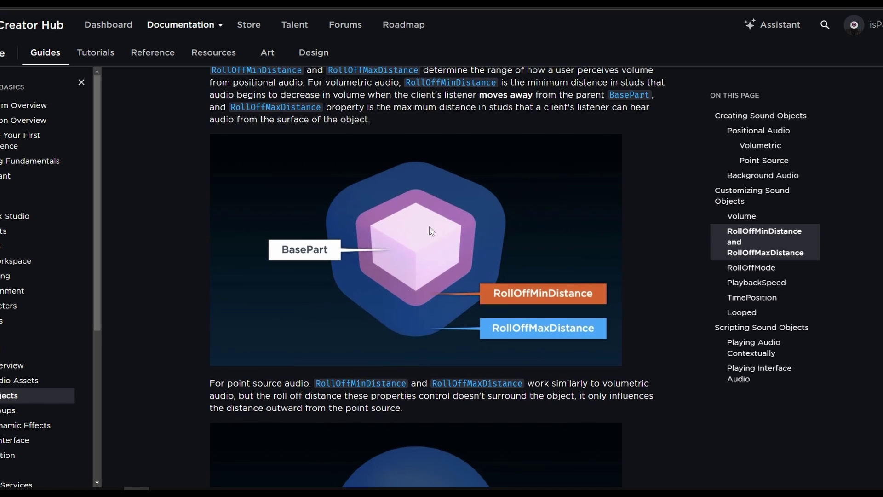
scroll(432, 231, down, 5)
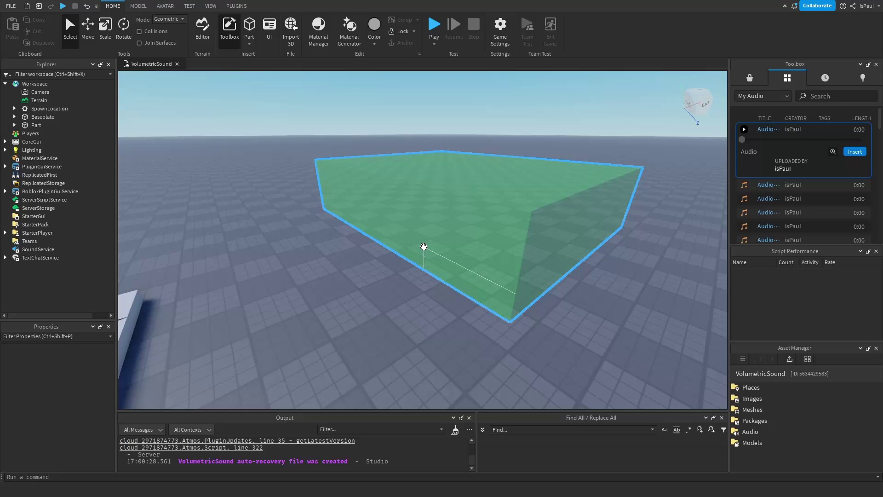
Switch to Roblox Studio, duplicate the green part, move the copy aside, and scale it to a different size.
click(476, 267)
key(f)
scroll(495, 238, down, 2)
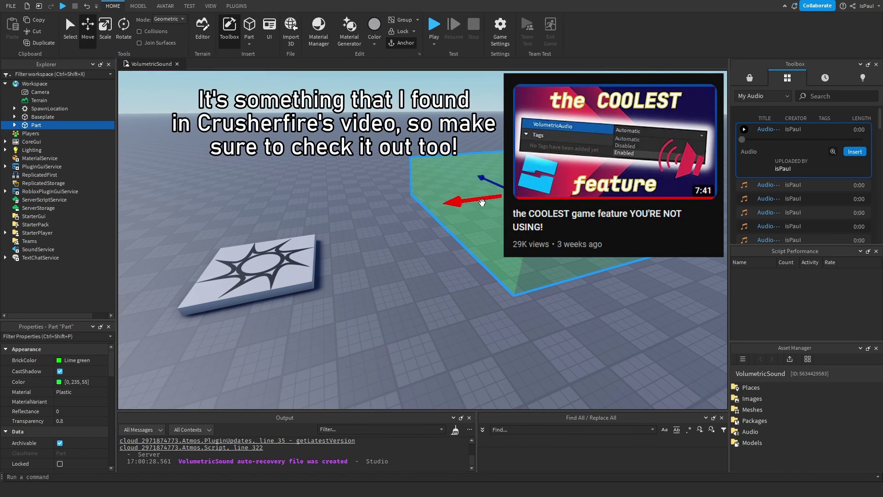
key(ctrl+d)
drag(481, 202, 413, 215)
key(ctrl+3)
drag(515, 192, 417, 208)
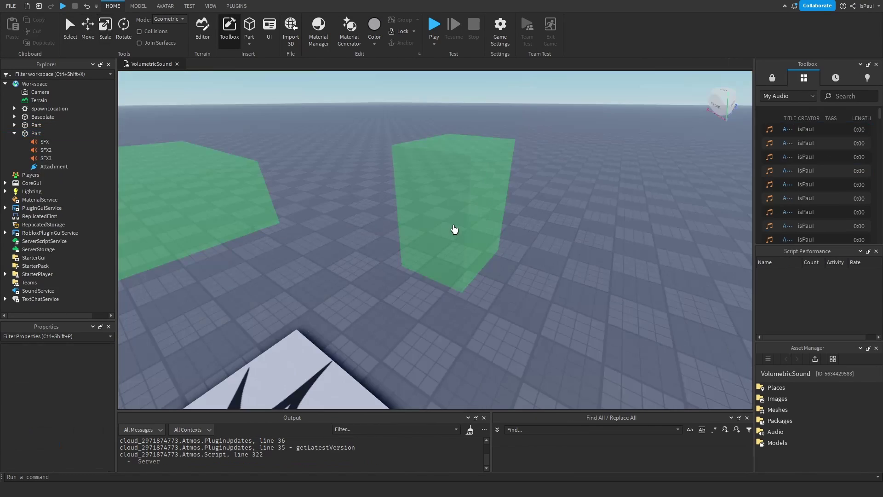
Set RollOffMinDistance and RollOffMaxDistance to 0 on the narrower green part's SFX sound.
click(454, 229)
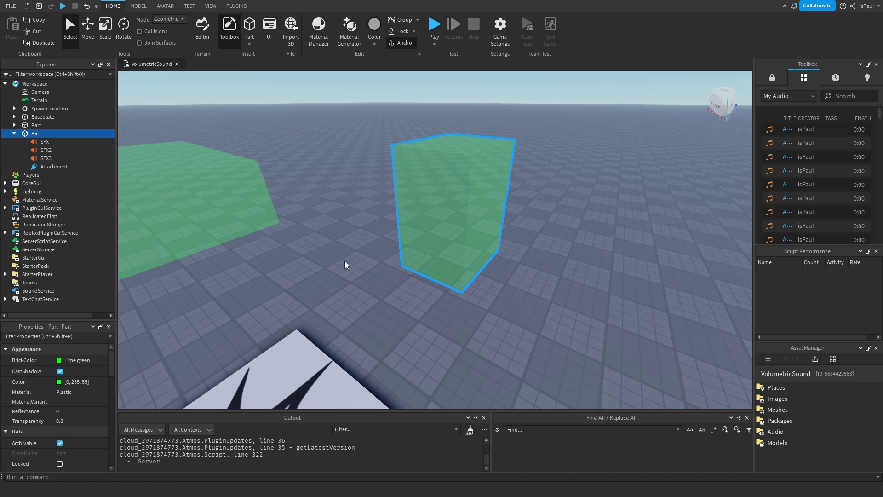
click(44, 141)
scroll(69, 405, down, 3)
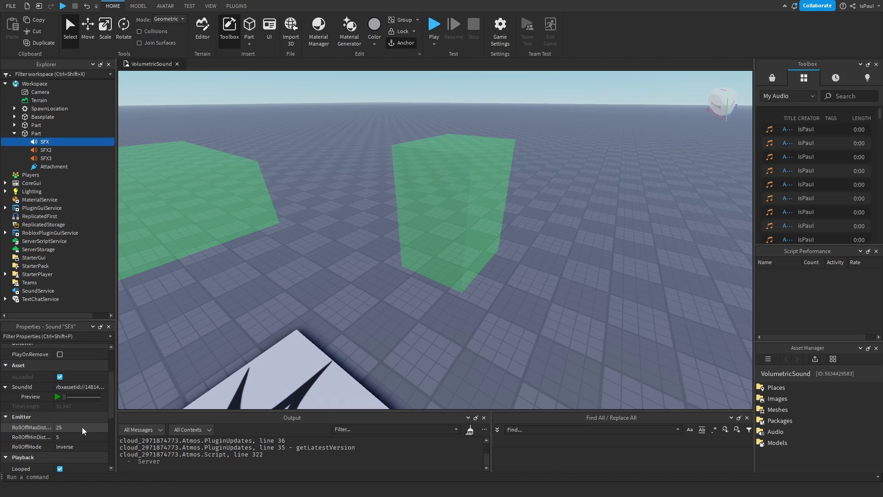
click(79, 437)
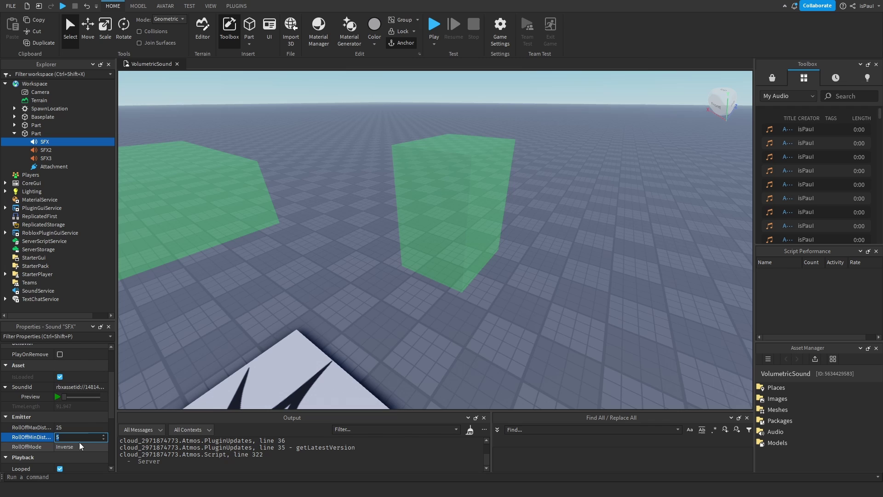
click(60, 427)
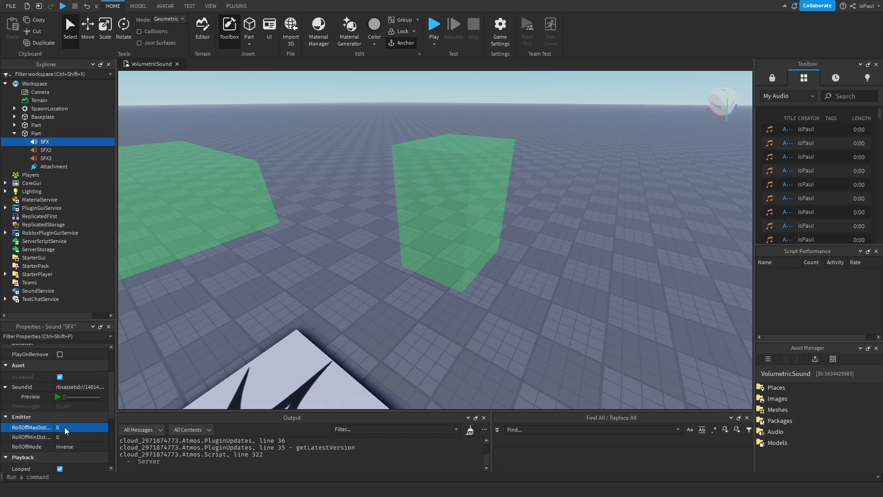
click(415, 233)
Start a playtest and walk the avatar around the two green parts to hear their sounds.
key(F5)
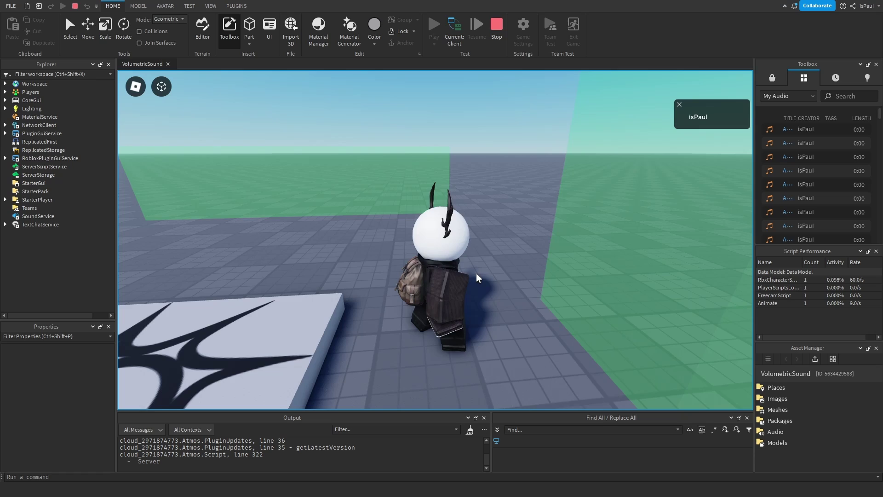
key(w)
right_drag(523, 241, 494, 238)
scroll(495, 237, up, 1)
key(w)
key(w)
key(d)
key(d)
key(w)
Run the avatar away from the green parts to check how far their sounds carry.
key(s)
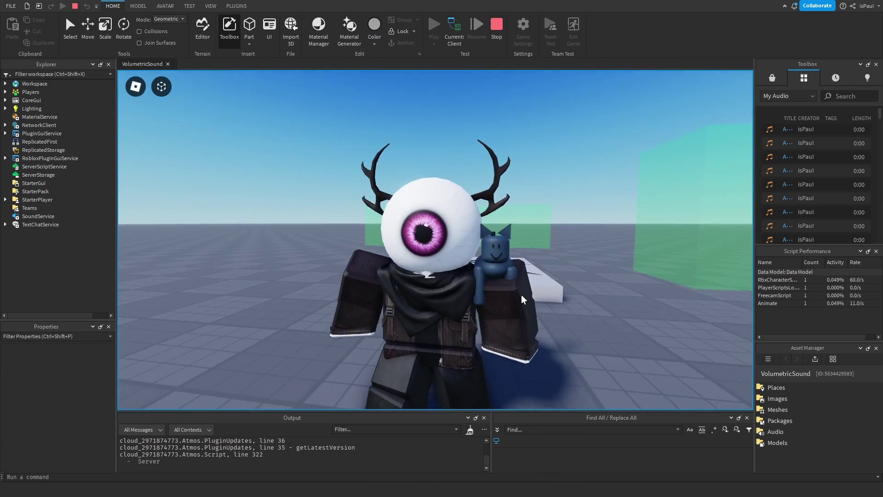
key(s)
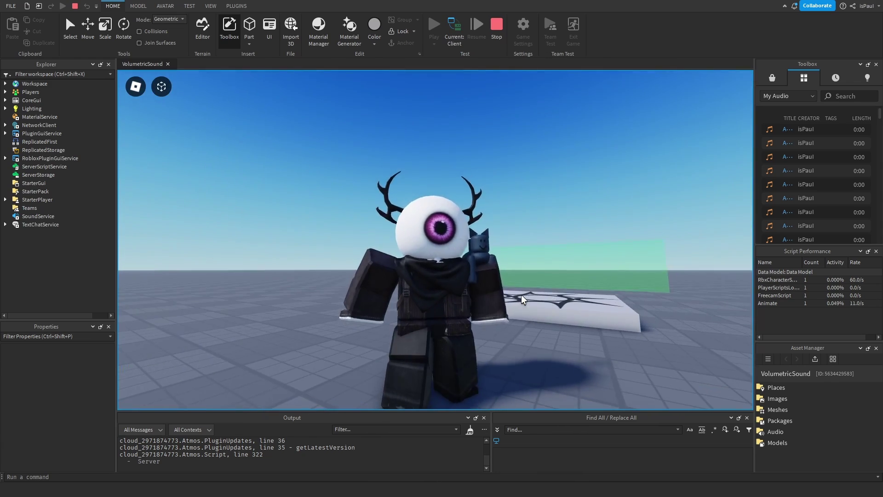
key(d)
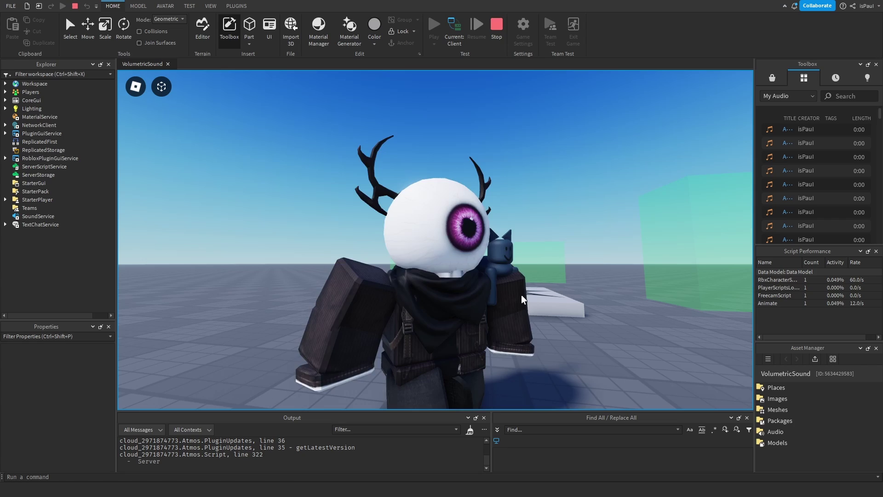
key(s)
right_drag(522, 299, 523, 299)
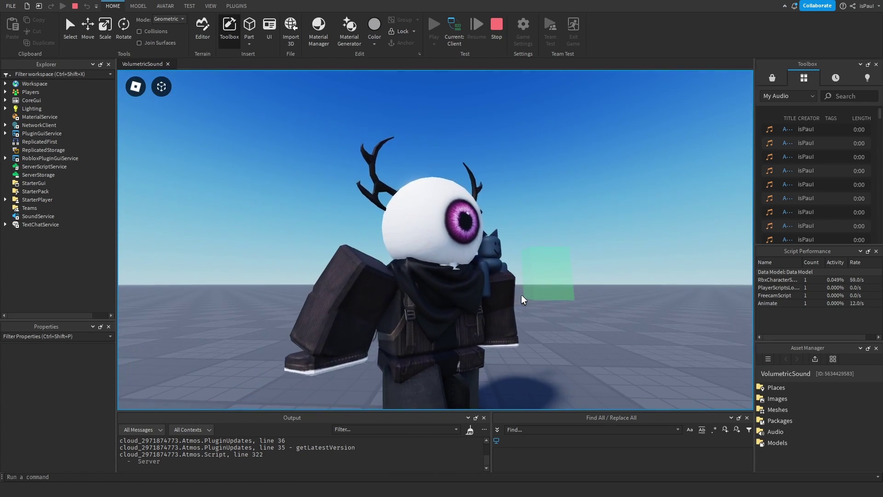